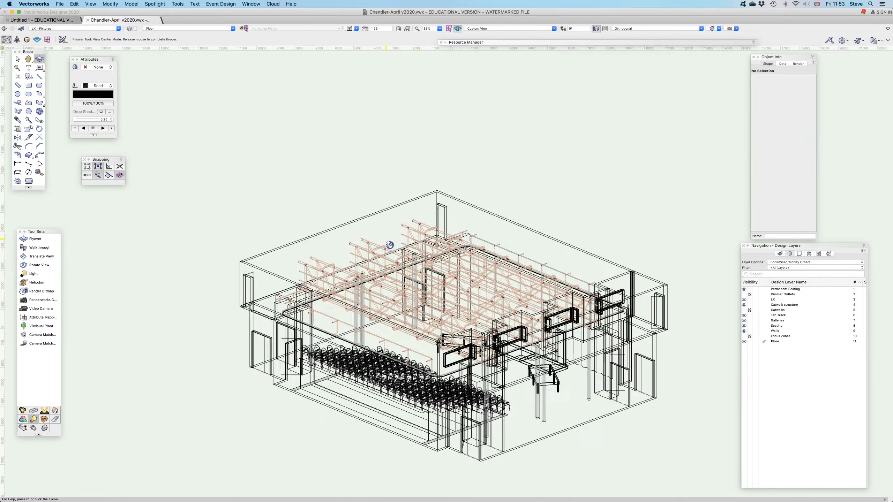
# Set the height of the two adjoining stage decks at the back of the stage to 1000
pyautogui.click(18, 59)
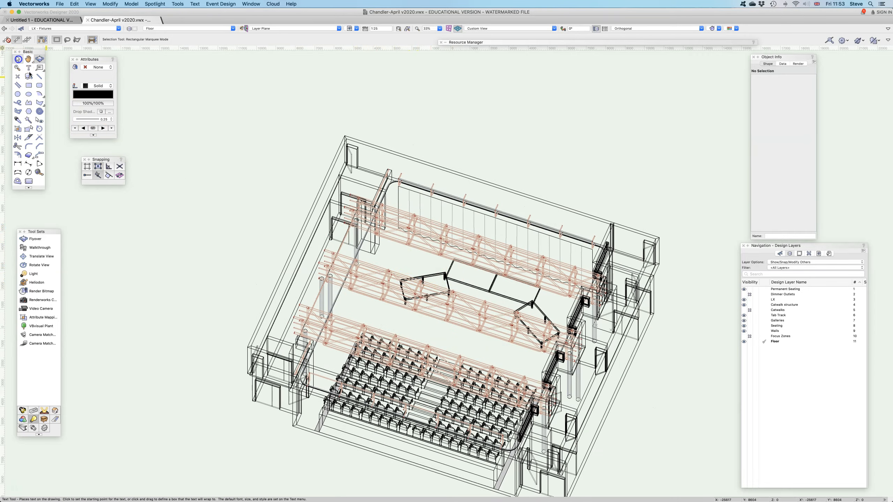
pyautogui.click(490, 286)
pyautogui.keyDown('shift'); pyautogui.click(513, 292); pyautogui.keyUp('shift')
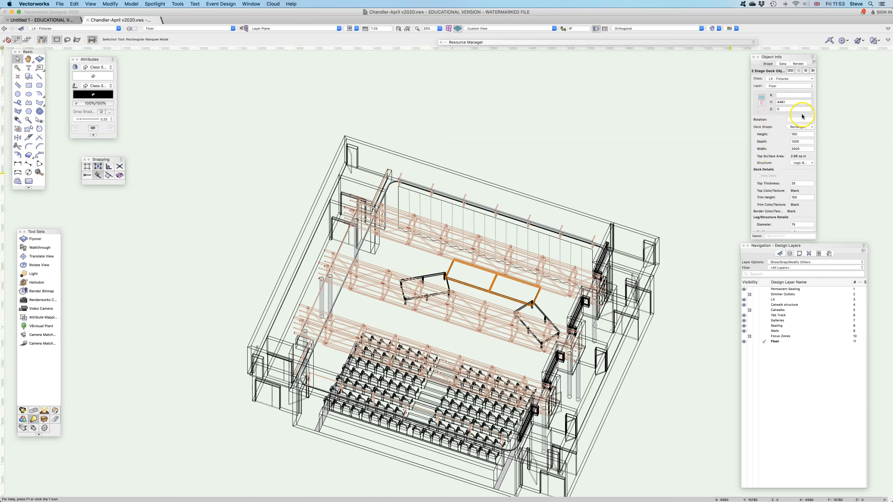
pyautogui.click(791, 134)
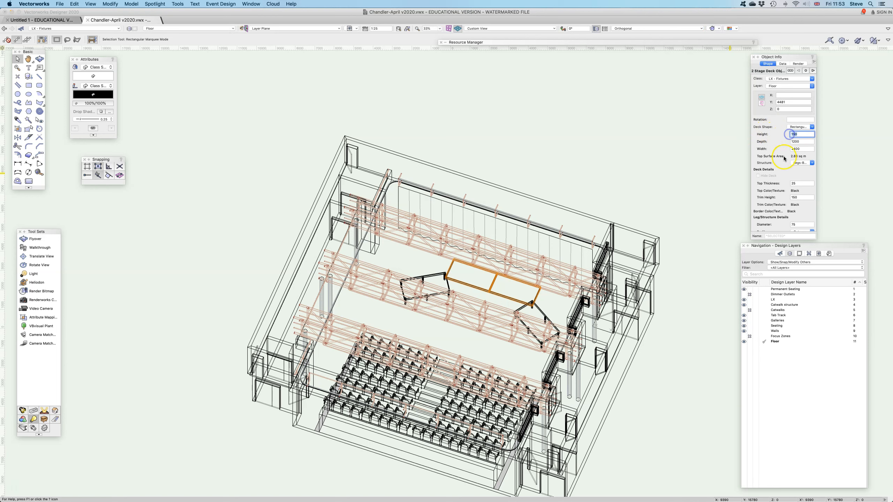
pyautogui.write('1000')
pyautogui.press('Return')
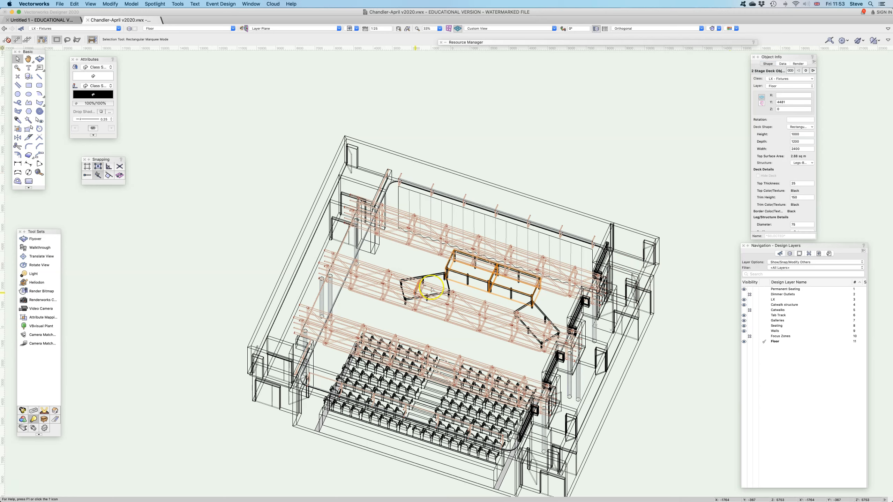
# Switch the drawing to the Top/Plan view and clear the stage deck selection
pyautogui.click(39, 58)
pyautogui.moveTo(440, 246); pyautogui.dragTo(484, 283)
pyautogui.click(481, 28)
pyautogui.click(484, 36)
pyautogui.click(353, 270)
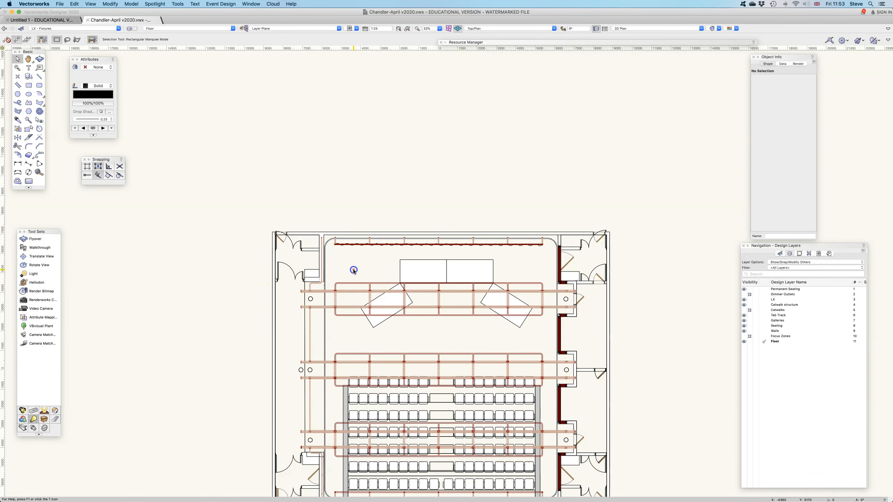
# Place a Renderworks camera in the rear seating rows, aimed at the open stage floor in front of the decks
pyautogui.click(40, 299)
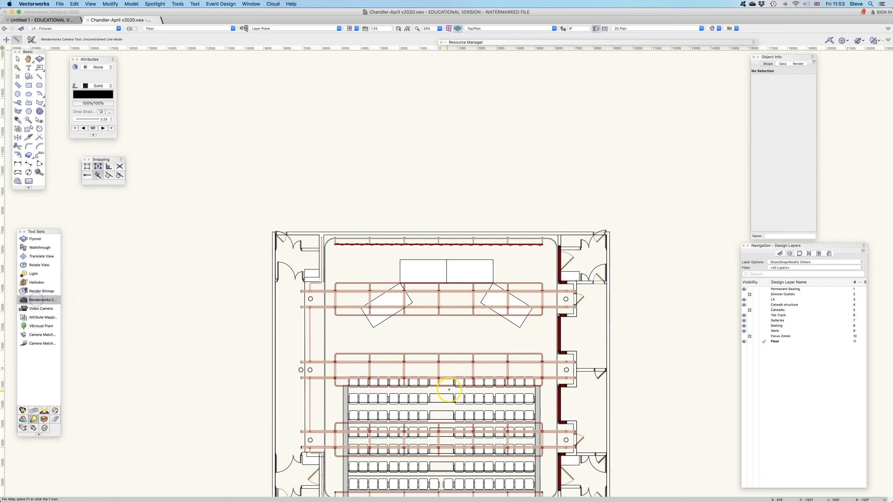
pyautogui.press('space')
pyautogui.moveTo(502, 349); pyautogui.dragTo(477, 284)
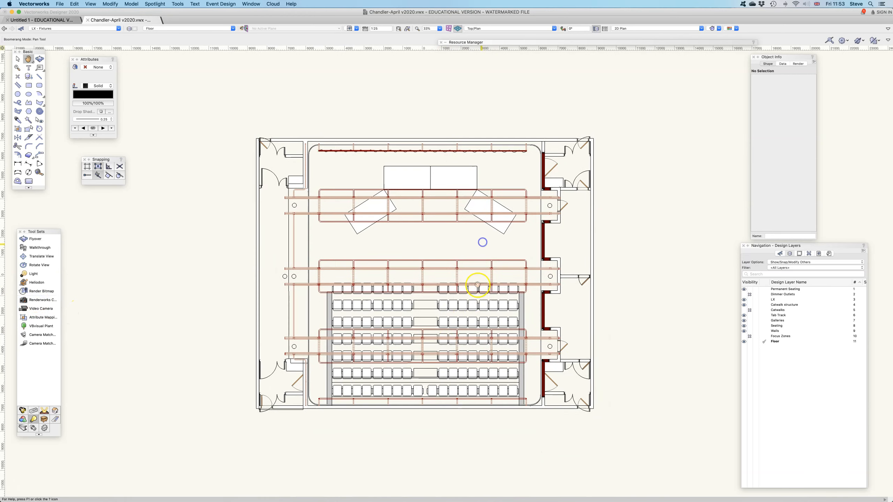
pyautogui.click(387, 374)
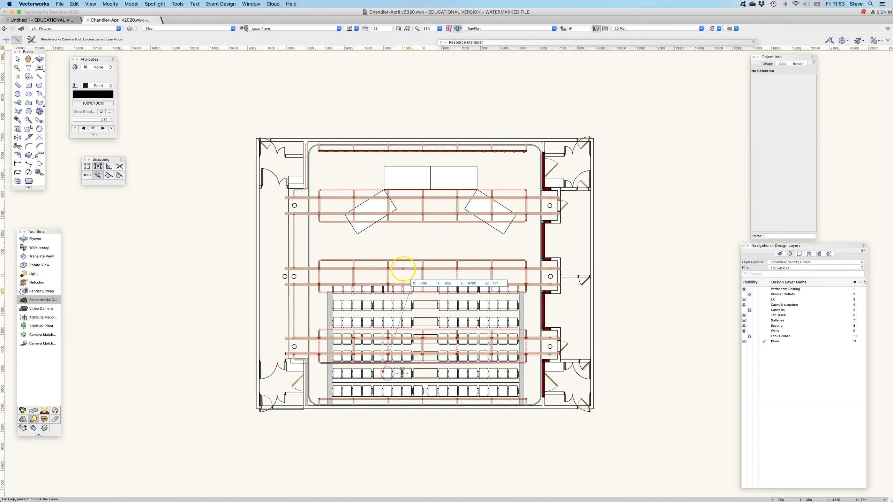
pyautogui.click(415, 230)
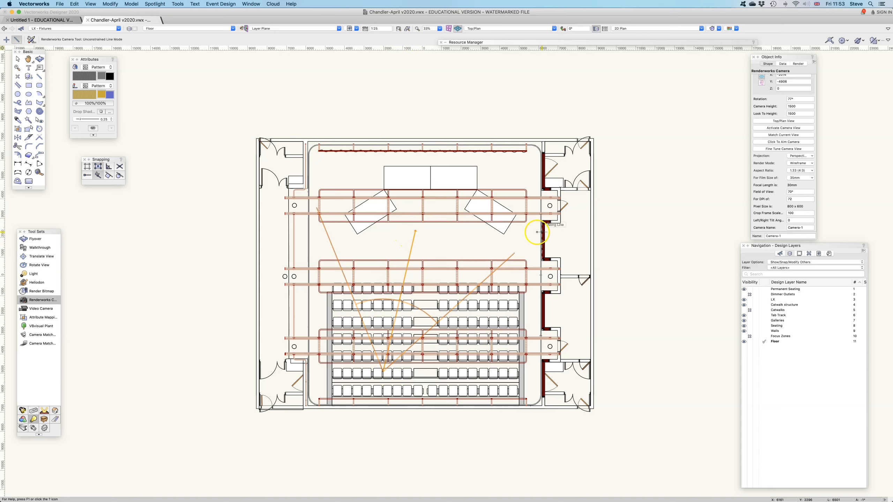
# Set the Renderworks camera's height to 3000
pyautogui.scroll(-2, 598, 199)
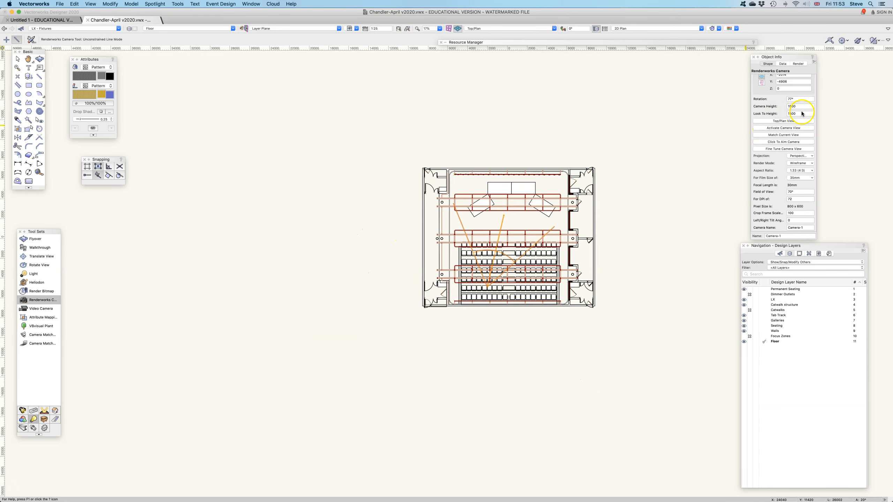
pyautogui.click(789, 107)
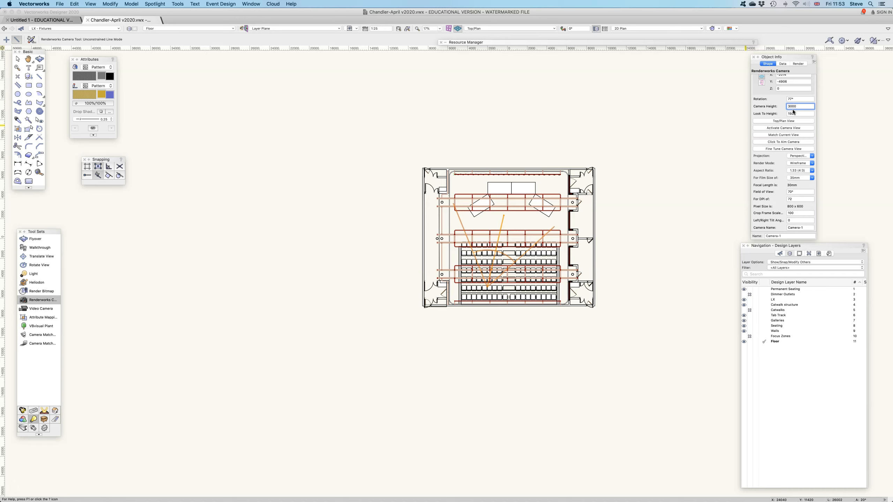
pyautogui.press('Return')
pyautogui.click(788, 110)
pyautogui.scroll(3, 545, 204)
pyautogui.click(572, 242)
pyautogui.click(608, 246)
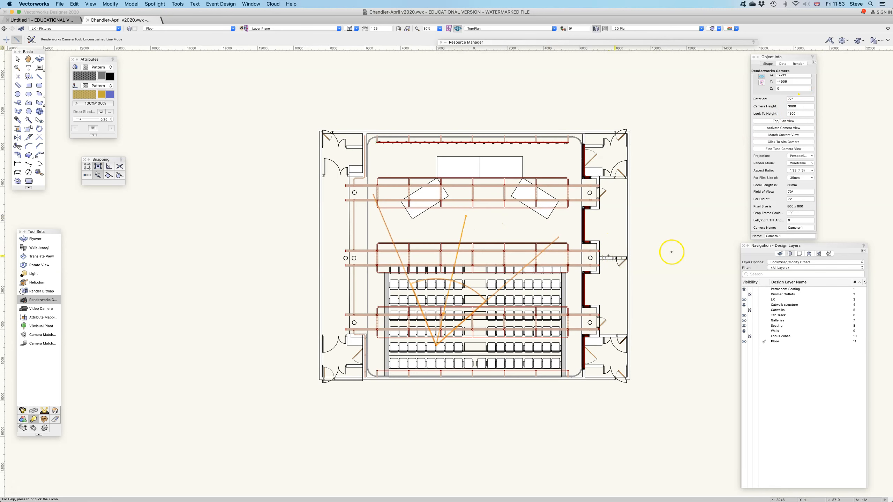
# Activate the camera's view and enlarge it to check the framing of the stage
pyautogui.click(776, 128)
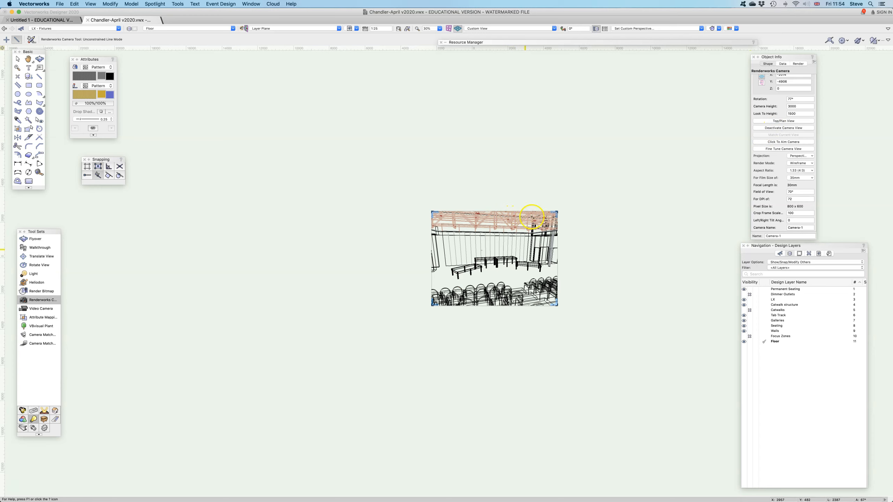
pyautogui.scroll(3, 547, 209)
pyautogui.press('space')
pyautogui.moveTo(576, 248); pyautogui.dragTo(566, 219)
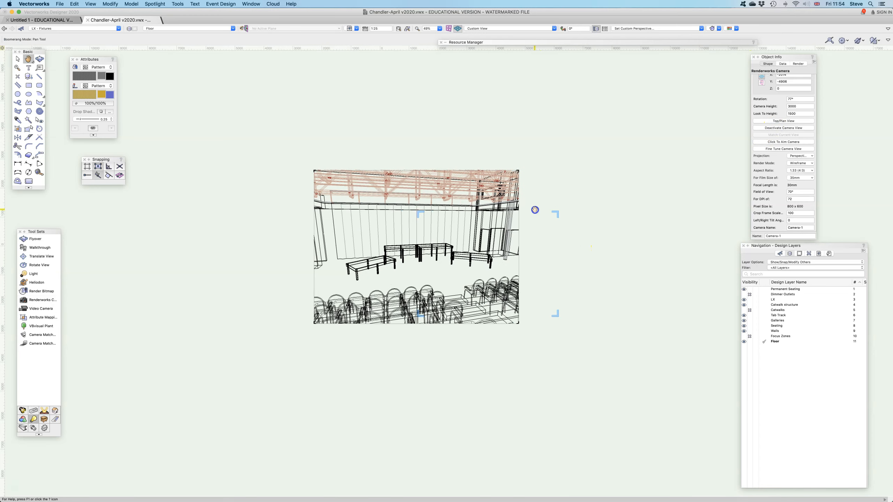
pyautogui.scroll(2, 535, 209)
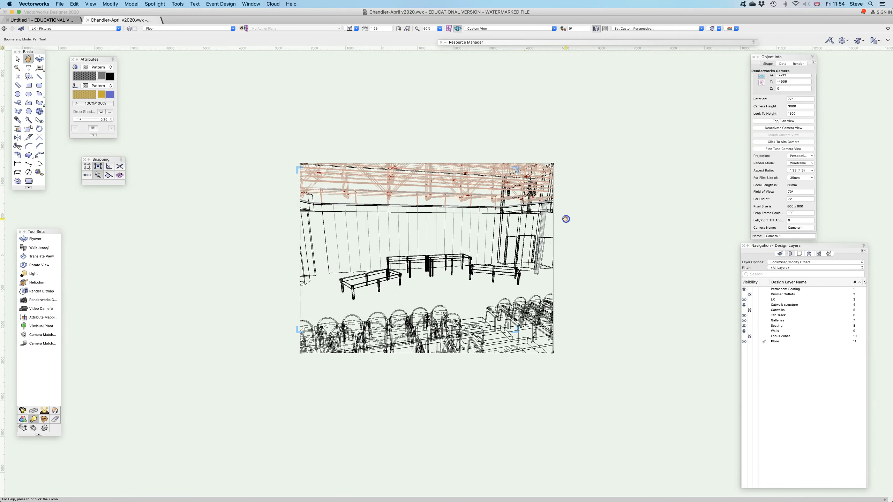
pyautogui.scroll(1, 566, 219)
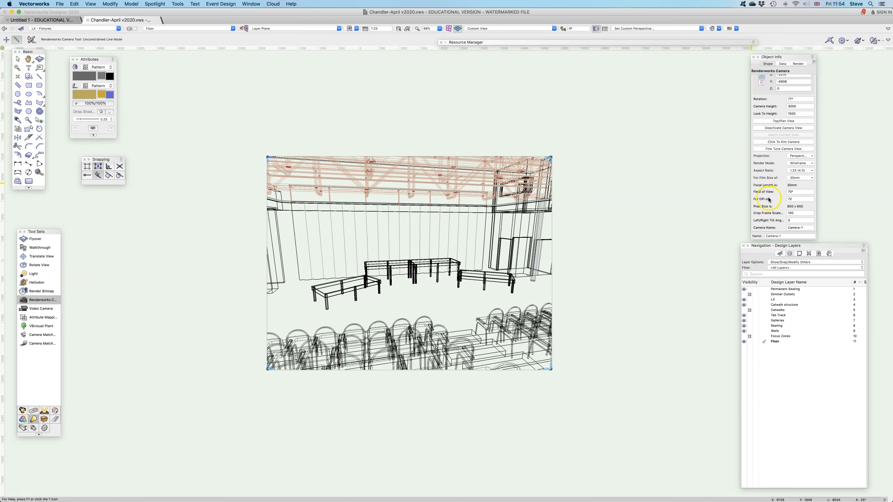
# Fine-tune the camera view with a look-to height of 1180 and a focal length of 26 mm
pyautogui.scroll(3, 768, 199)
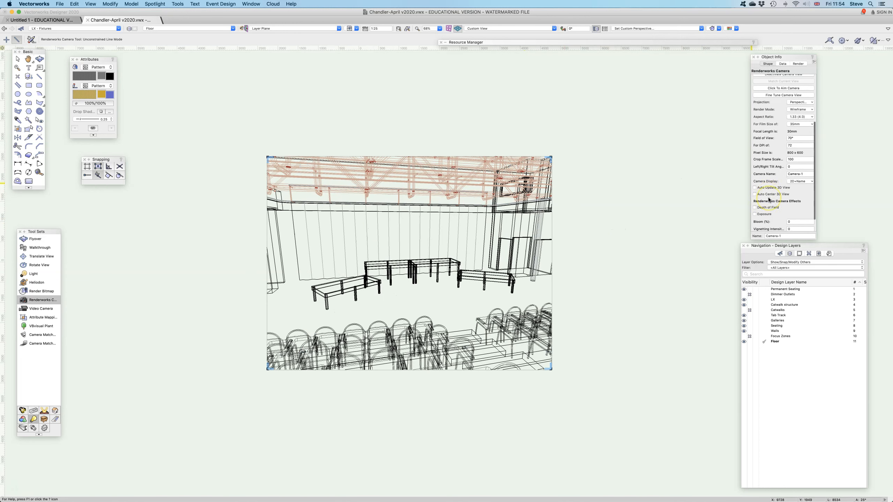
pyautogui.click(778, 186)
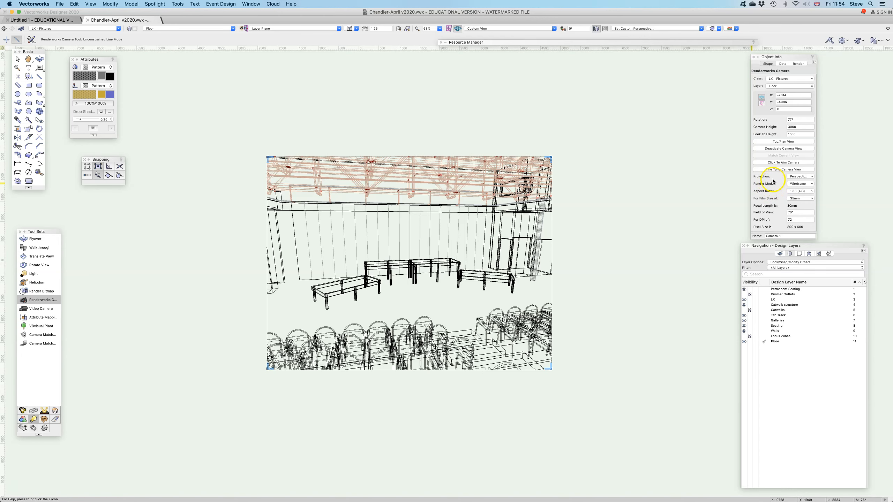
pyautogui.click(778, 170)
pyautogui.moveTo(457, 74); pyautogui.dragTo(626, 148)
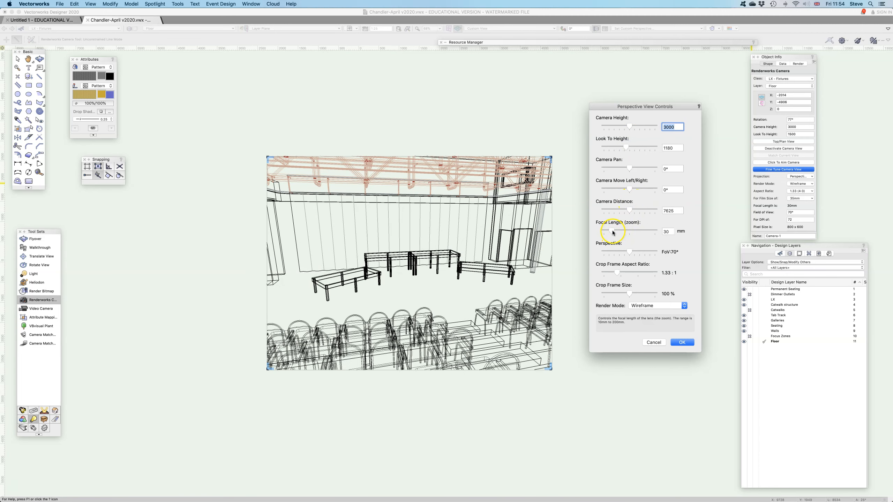
pyautogui.moveTo(615, 232); pyautogui.dragTo(611, 231)
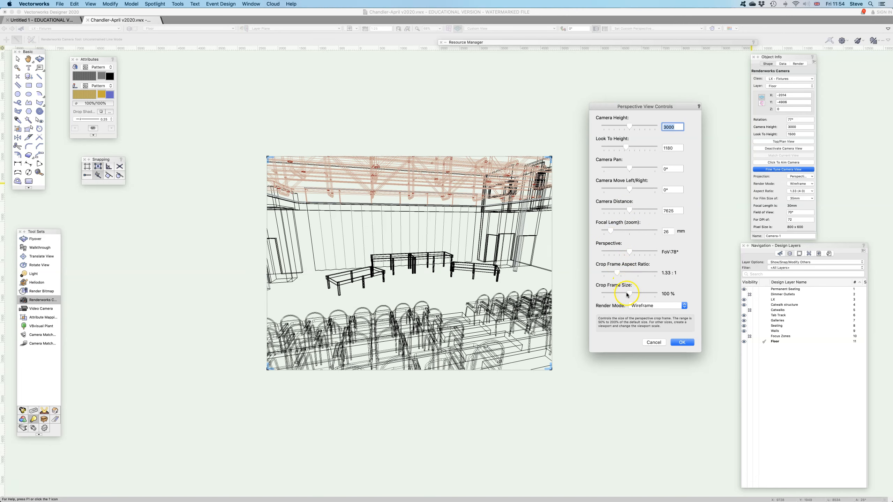
# Preview the camera view in OpenGL render mode and return it to Wireframe
pyautogui.click(646, 308)
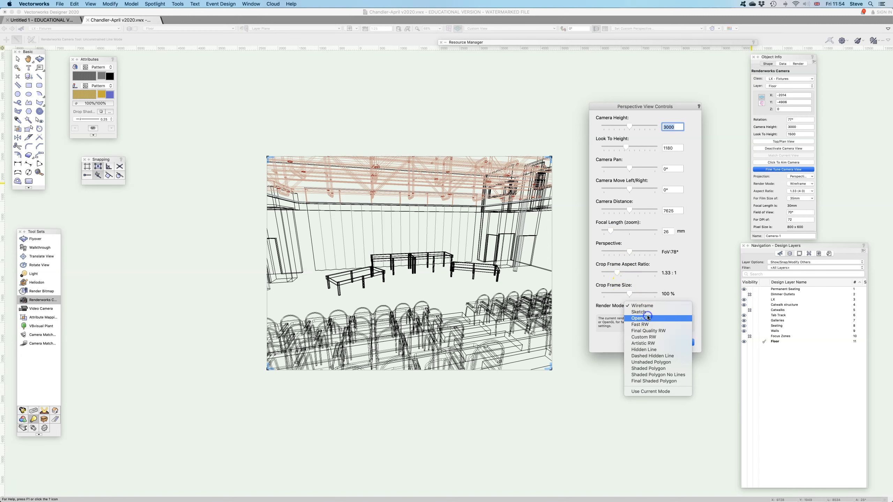
pyautogui.click(648, 318)
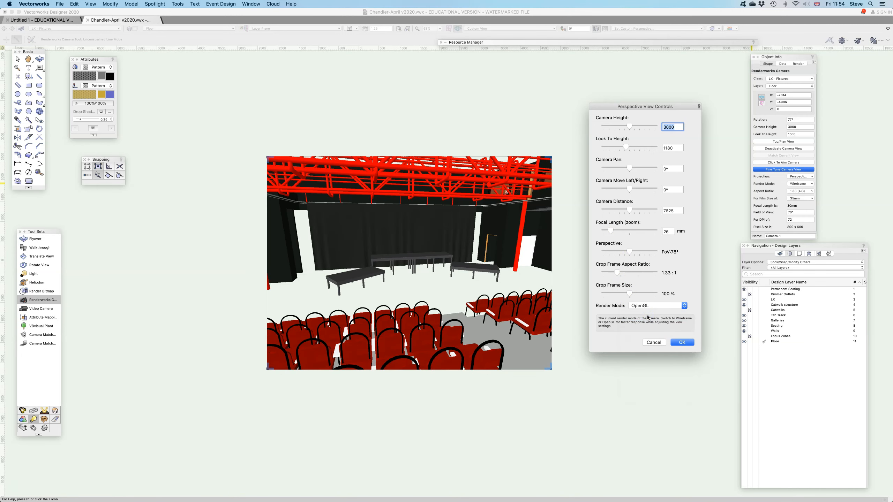
pyautogui.click(649, 307)
pyautogui.click(649, 300)
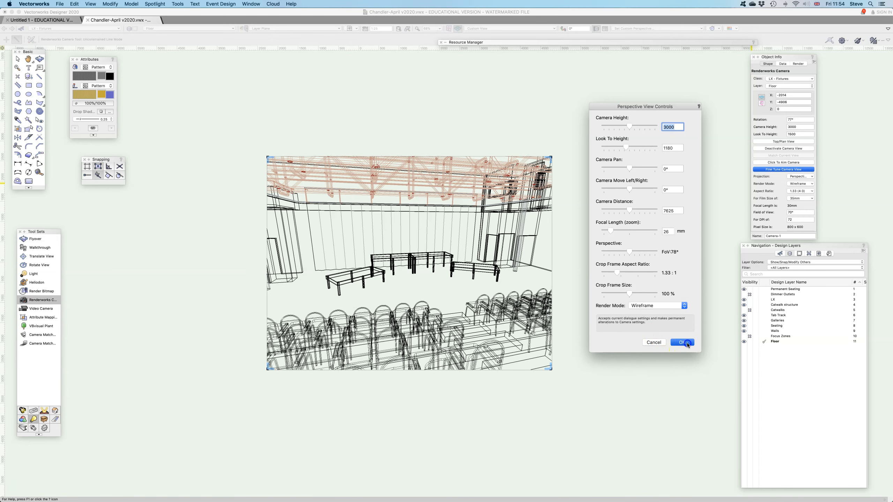
# Accept the camera adjustments and create a 1:25 viewport linked to the camera on sheet layer 1-25 A1
pyautogui.click(682, 342)
pyautogui.click(91, 4)
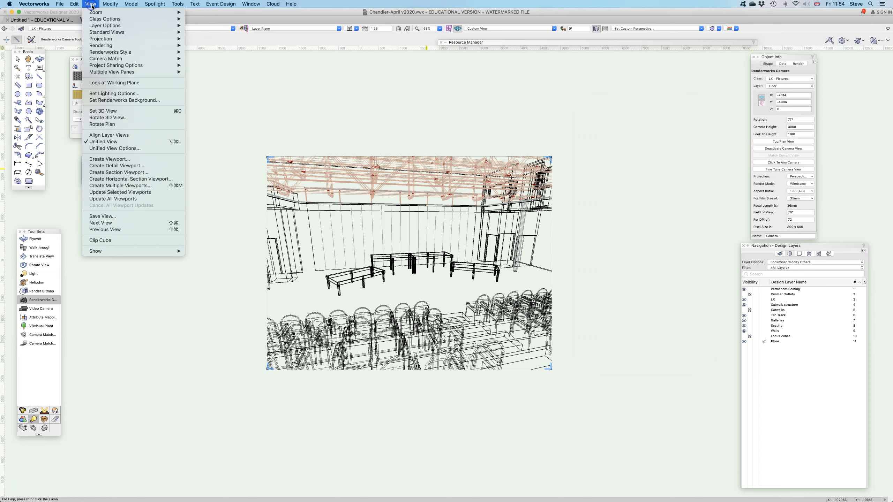
pyautogui.click(120, 161)
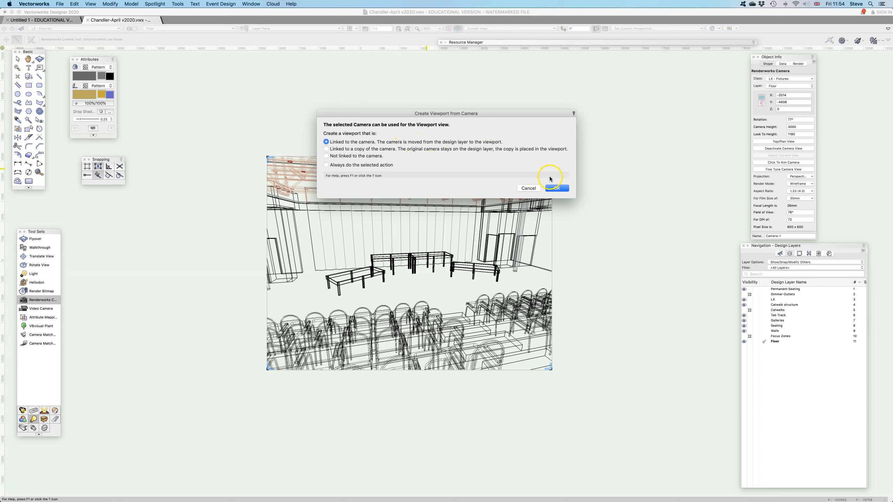
pyautogui.click(559, 188)
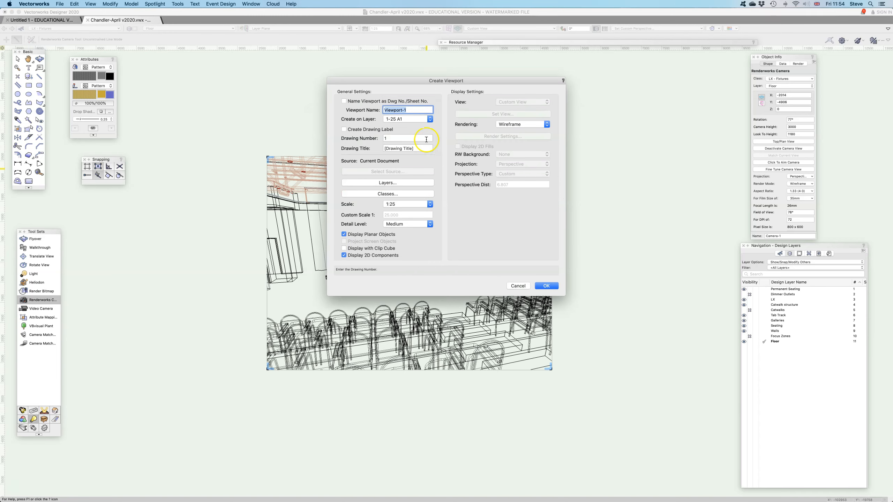
pyautogui.click(547, 285)
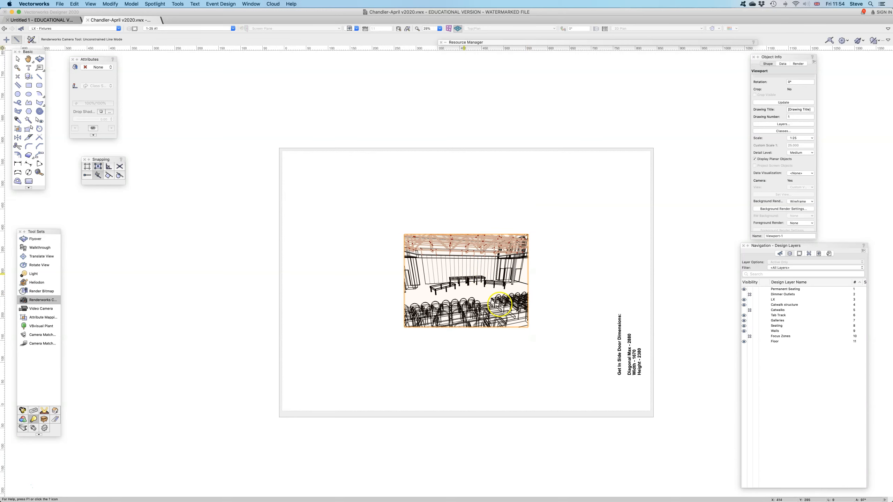
# Set the viewport's background rendering to OpenGL and update the viewport
pyautogui.scroll(-5, 778, 186)
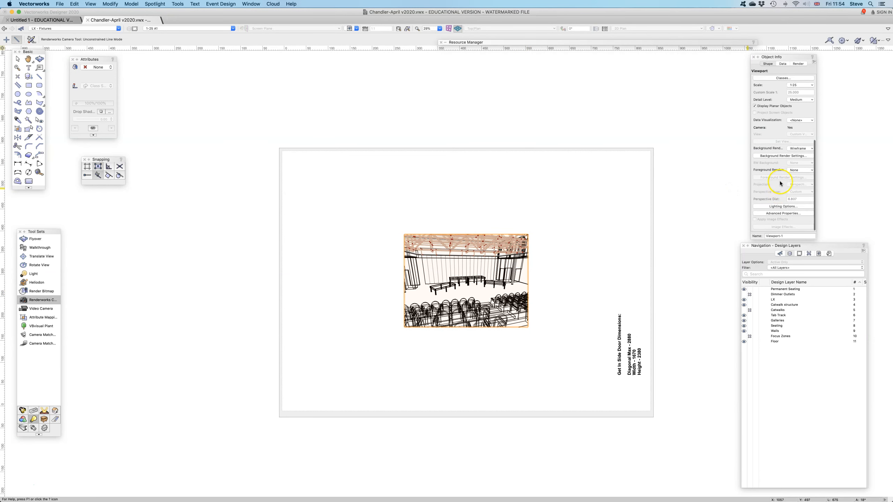
pyautogui.click(800, 149)
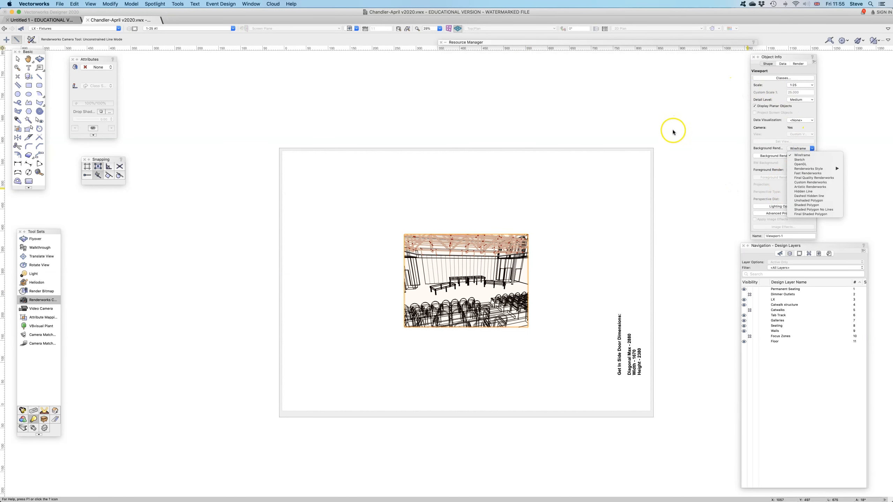
pyautogui.click(816, 166)
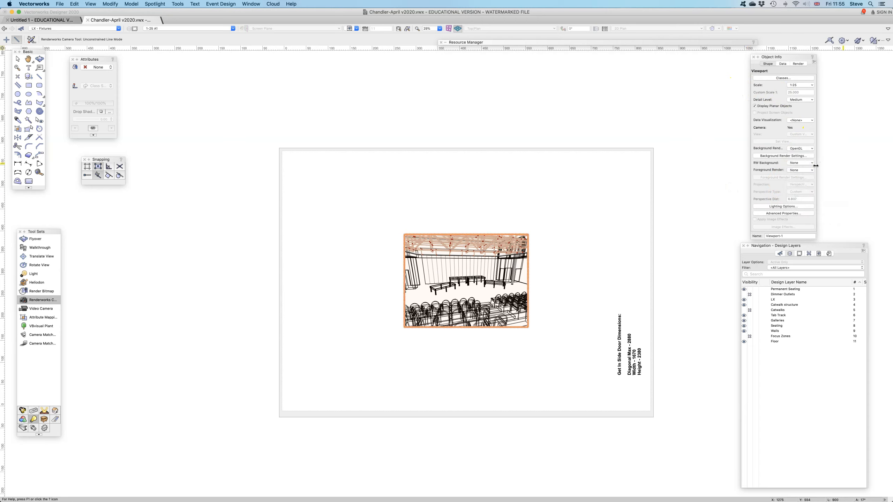
pyautogui.scroll(5, 784, 79)
pyautogui.click(784, 161)
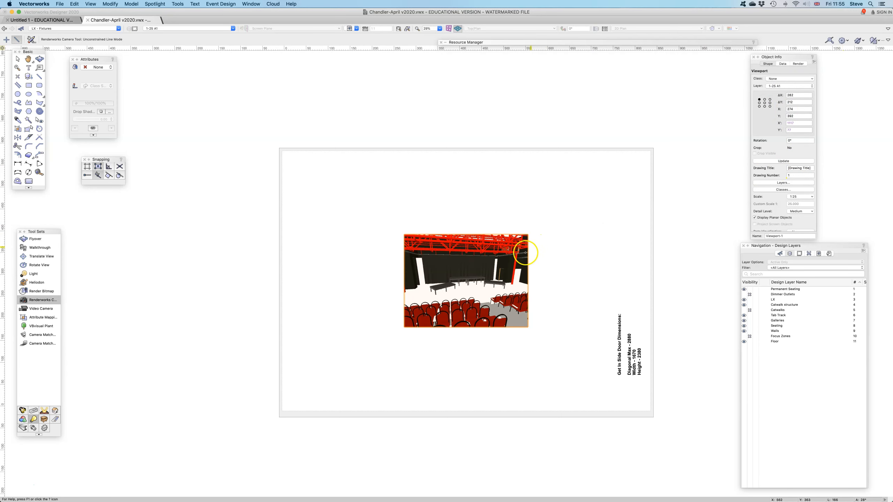
pyautogui.scroll(3, 524, 253)
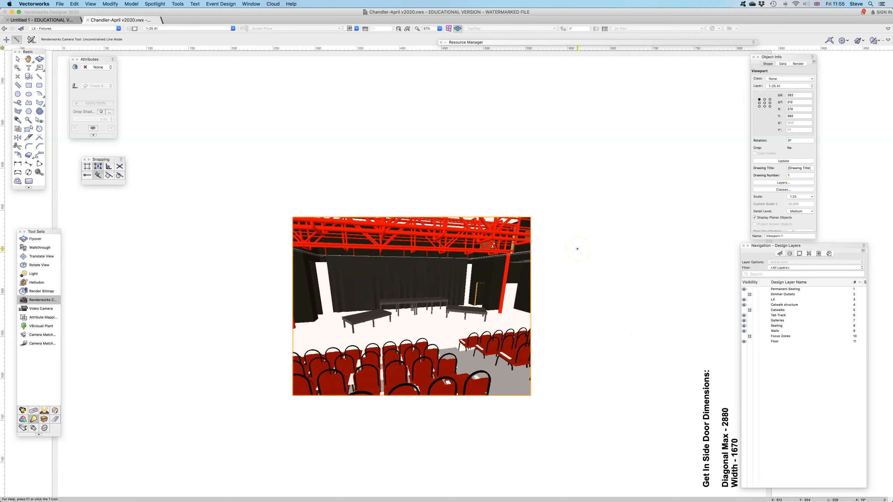
pyautogui.scroll(-1, 579, 248)
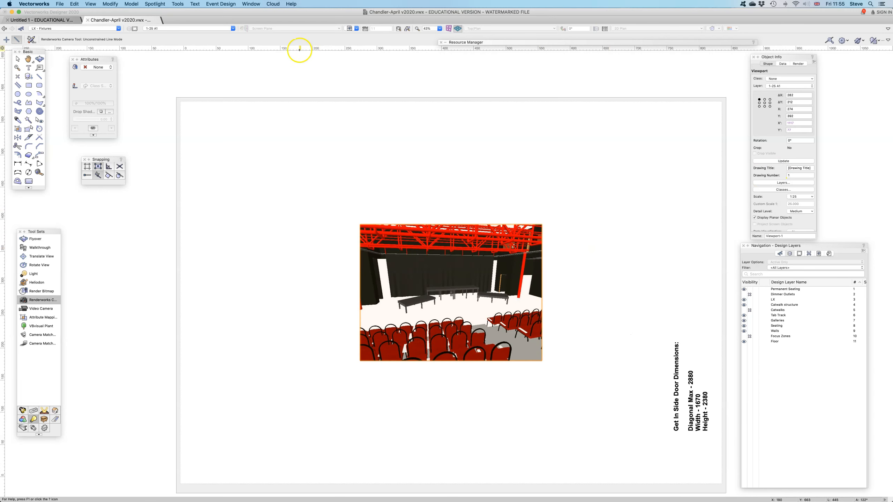
# Leave the sheet and make the Floor design layer active
pyautogui.click(220, 30)
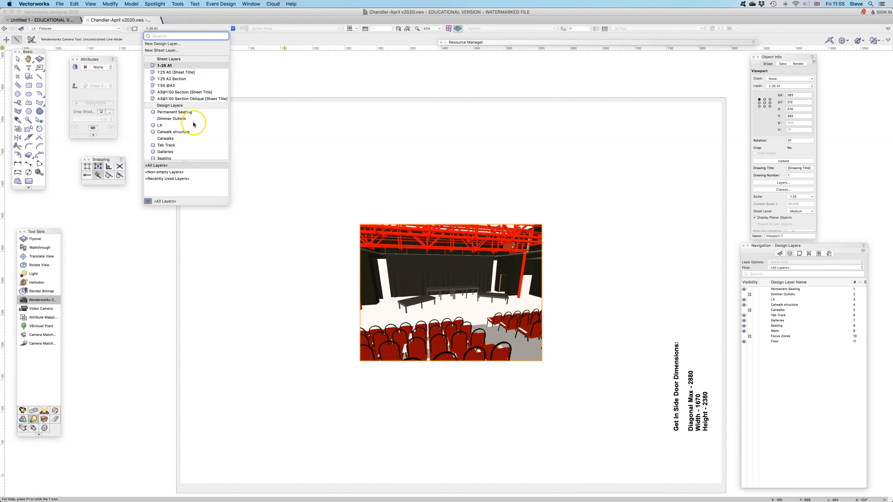
pyautogui.scroll(-5, 199, 119)
pyautogui.click(175, 157)
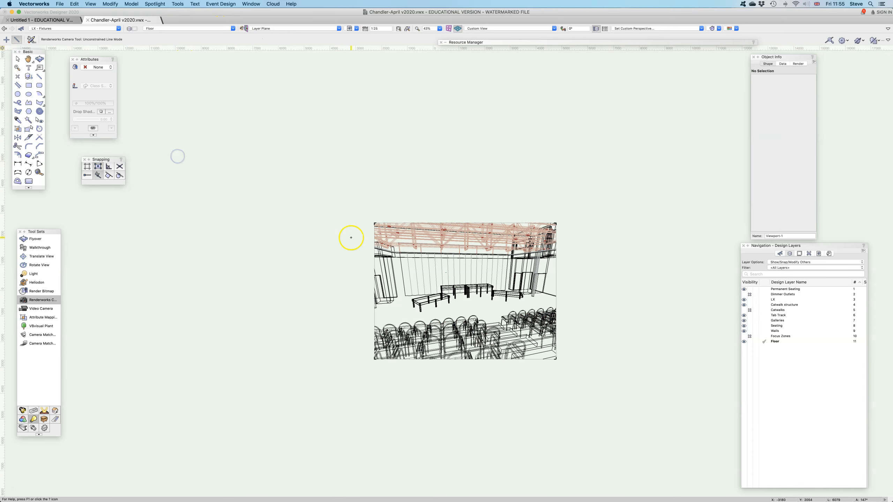
# In Top/Plan view, place a Renderworks camera in the rear seating aimed at the stage and activate its camera view
pyautogui.click(503, 31)
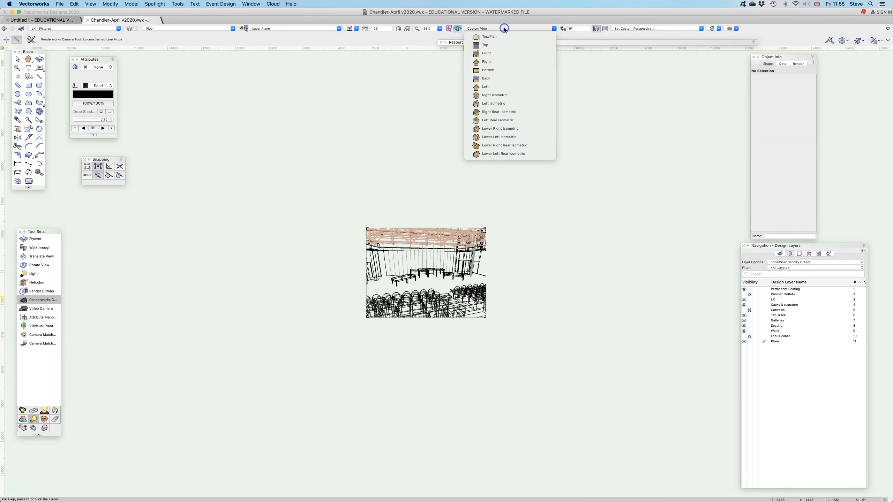
pyautogui.click(502, 33)
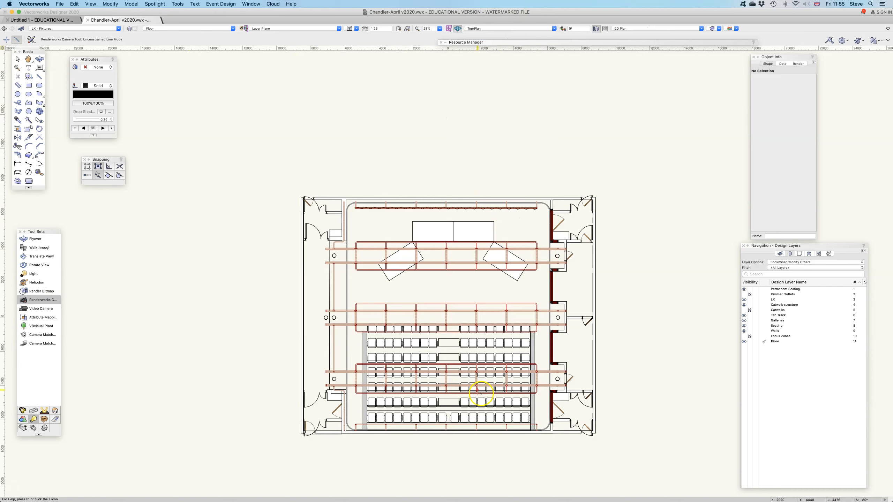
pyautogui.click(468, 401)
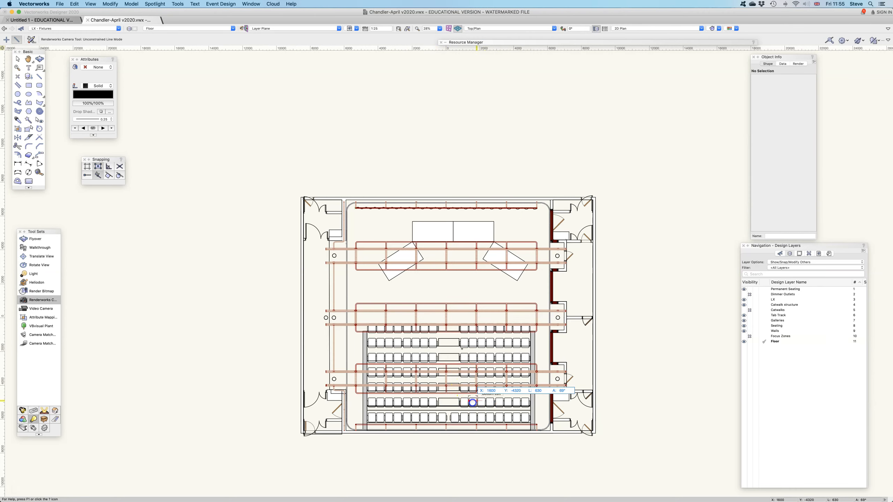
pyautogui.click(456, 279)
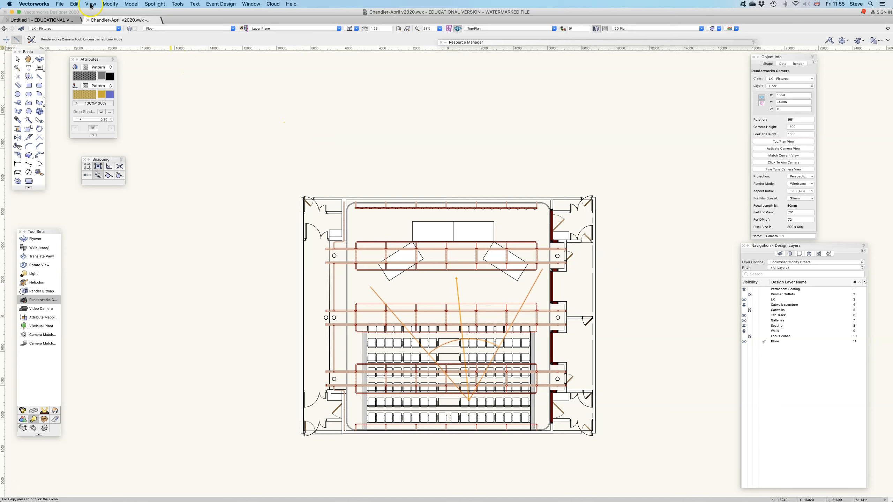
pyautogui.click(784, 148)
pyautogui.scroll(4, 456, 299)
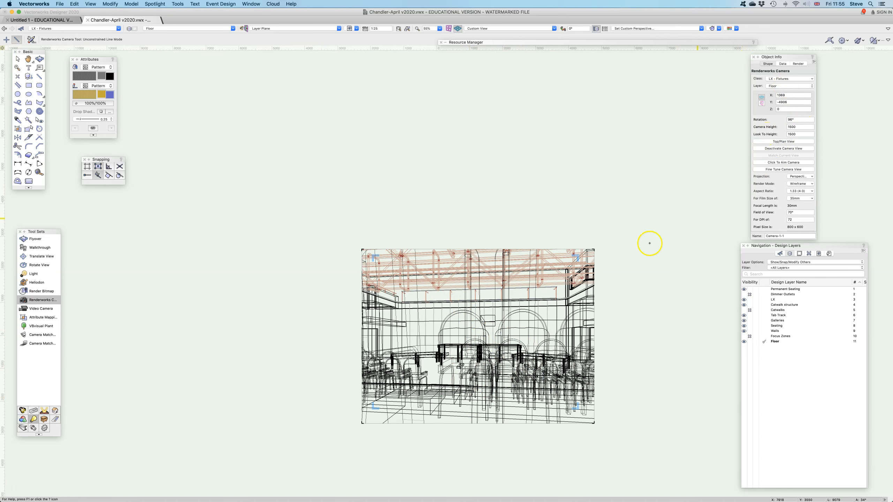
# Fine-tune the new camera's view with OpenGL render mode and a camera height of 2400
pyautogui.click(784, 170)
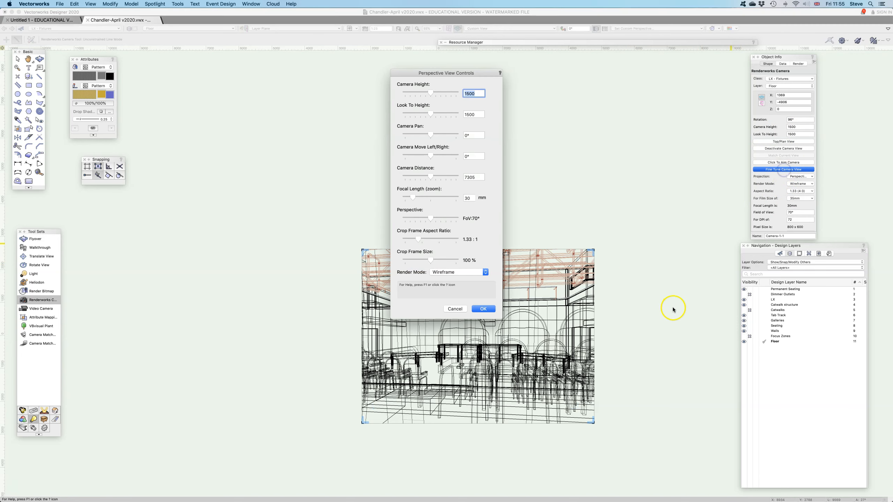
pyautogui.click(468, 275)
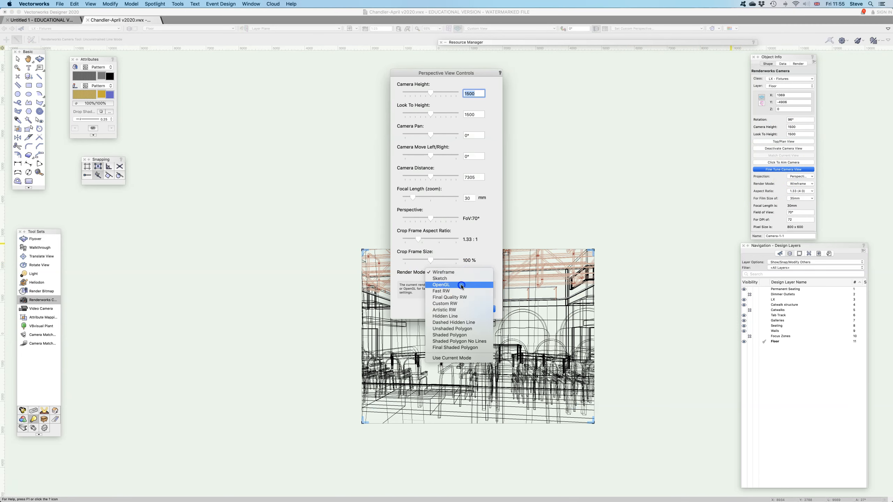
pyautogui.click(466, 284)
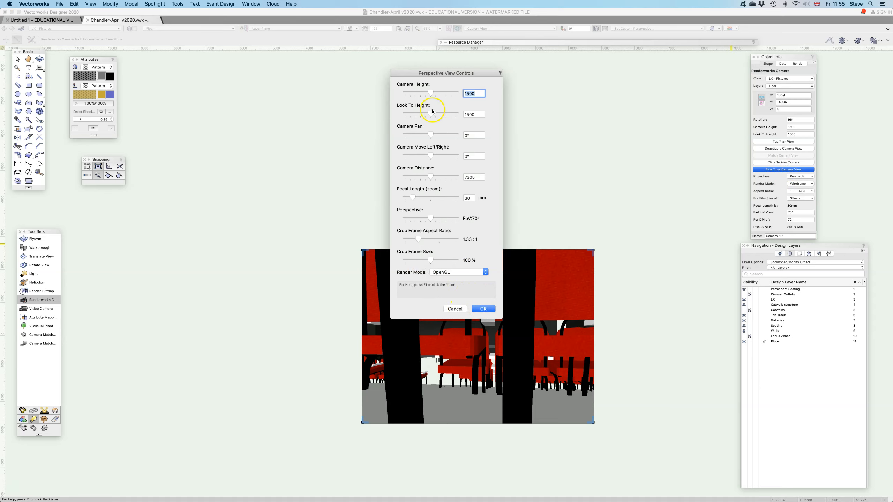
pyautogui.moveTo(431, 93); pyautogui.dragTo(671, 135)
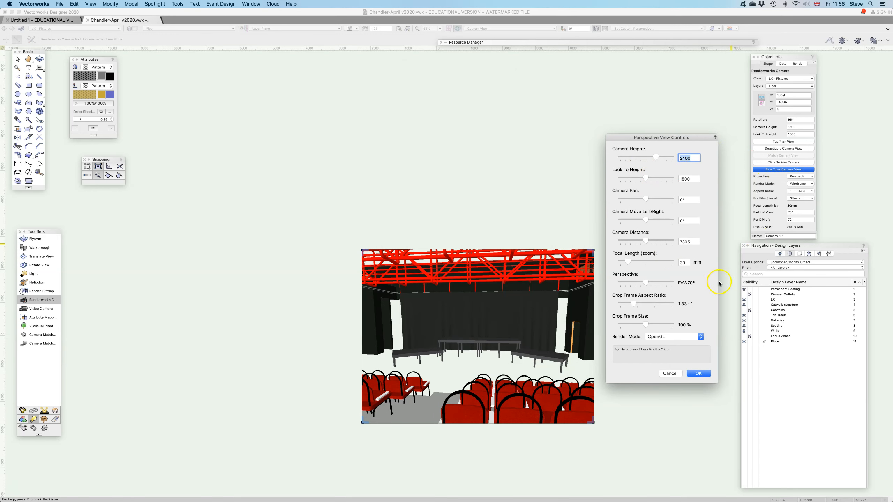
pyautogui.click(670, 374)
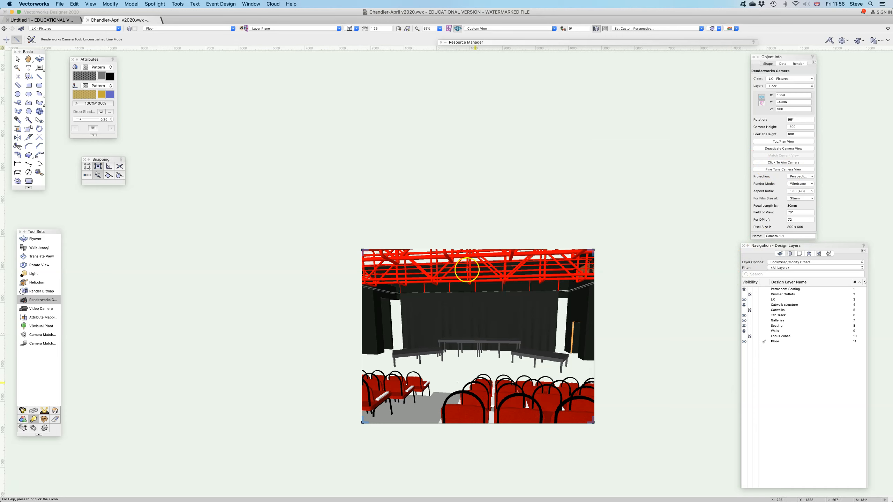
# Turn off Cropped perspective in the document preferences
pyautogui.click(61, 4)
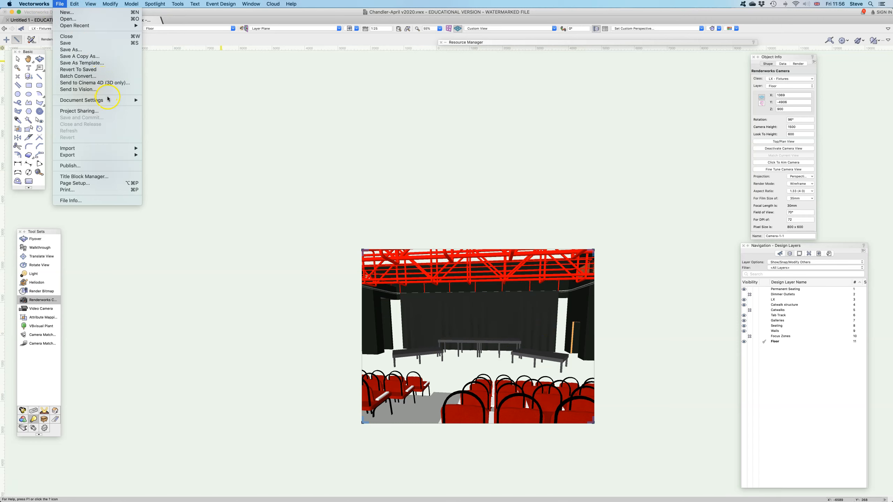
pyautogui.moveTo(112, 100)
pyautogui.click(174, 100)
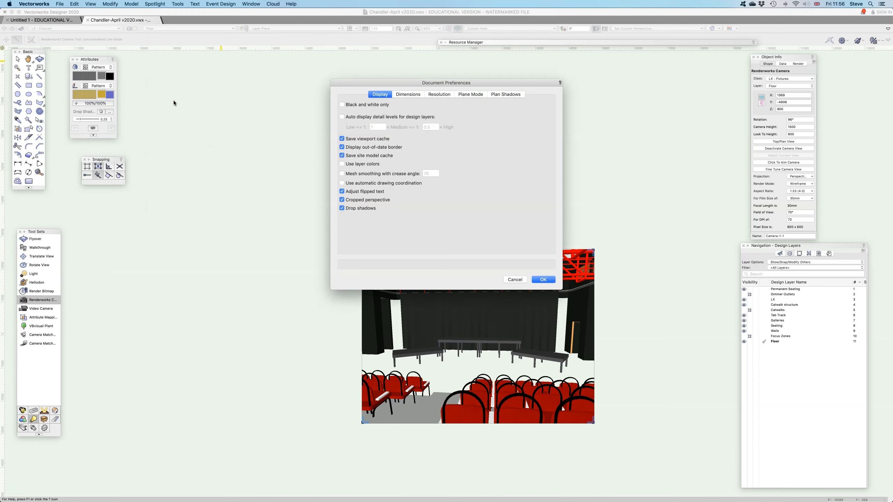
pyautogui.click(342, 199)
pyautogui.click(547, 280)
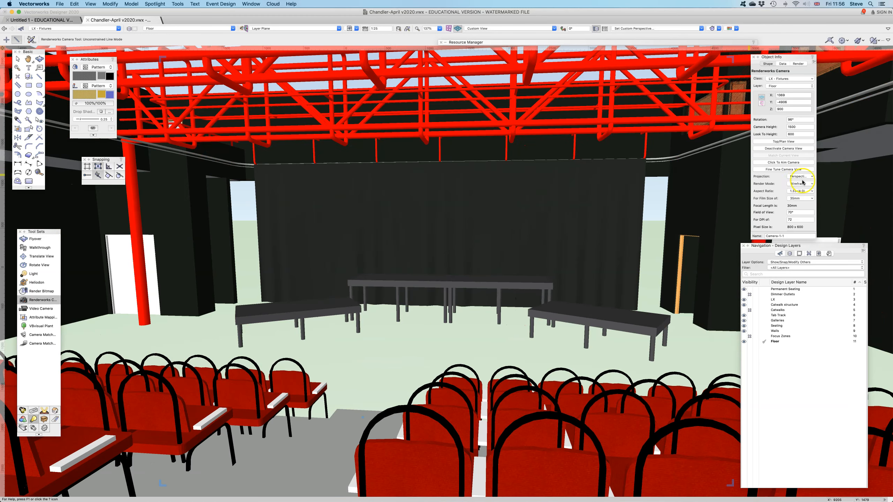
# Bring up the fine-tune controls for the uncropped camera view and pull the camera farther back from the stage
pyautogui.click(786, 171)
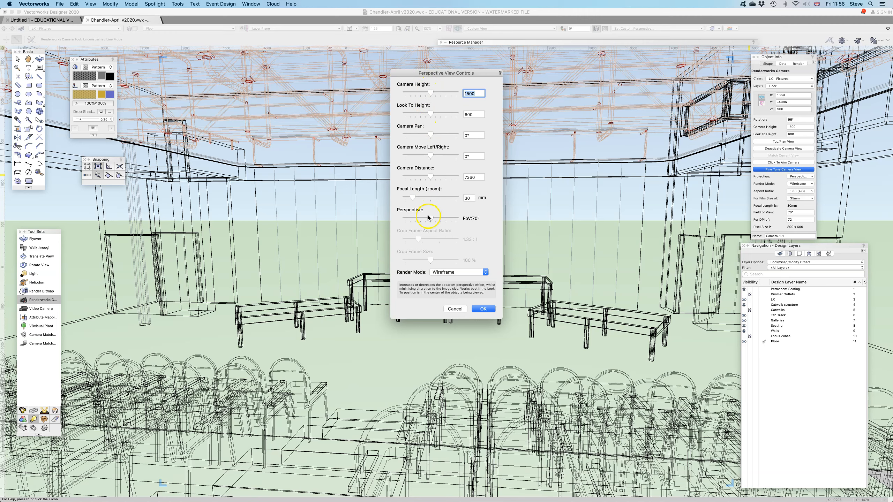
pyautogui.click(459, 310)
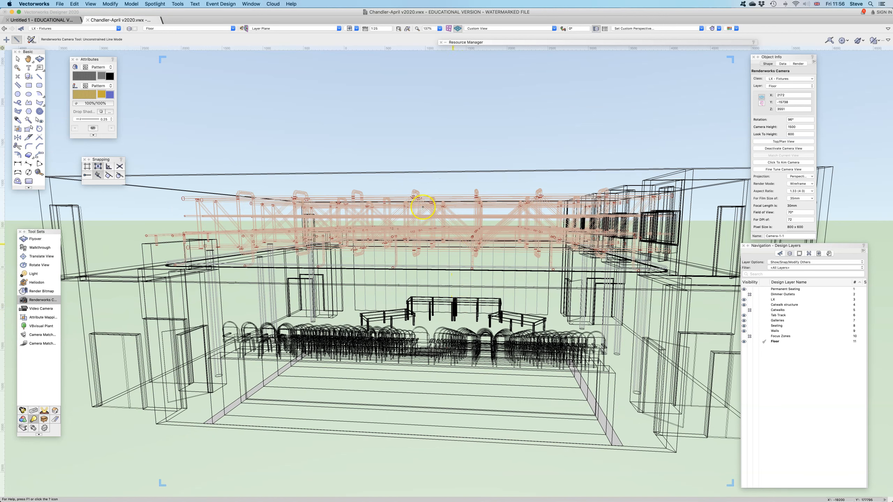
# Turn Cropped perspective back on in the document preferences
pyautogui.click(92, 5)
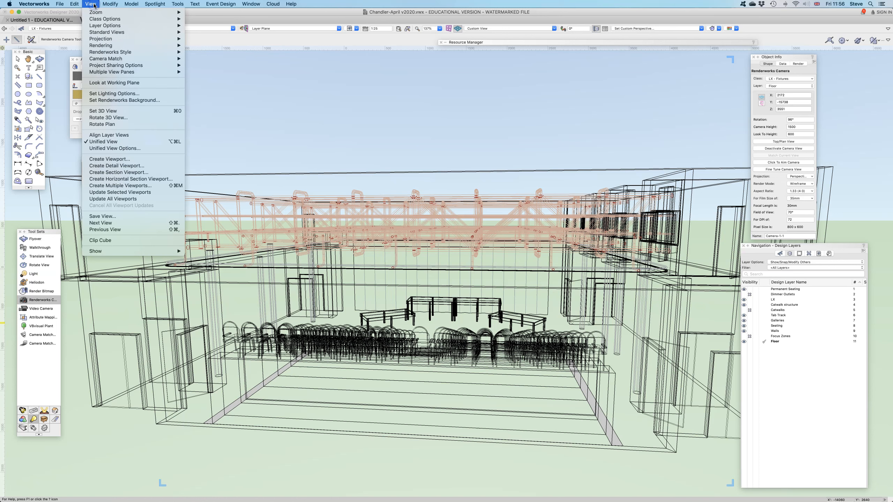
pyautogui.moveTo(79, 6)
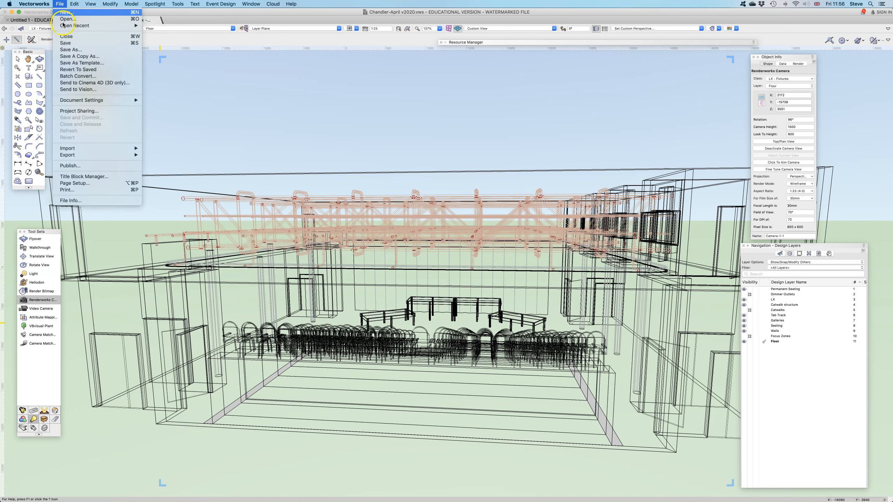
pyautogui.moveTo(120, 101)
pyautogui.click(162, 100)
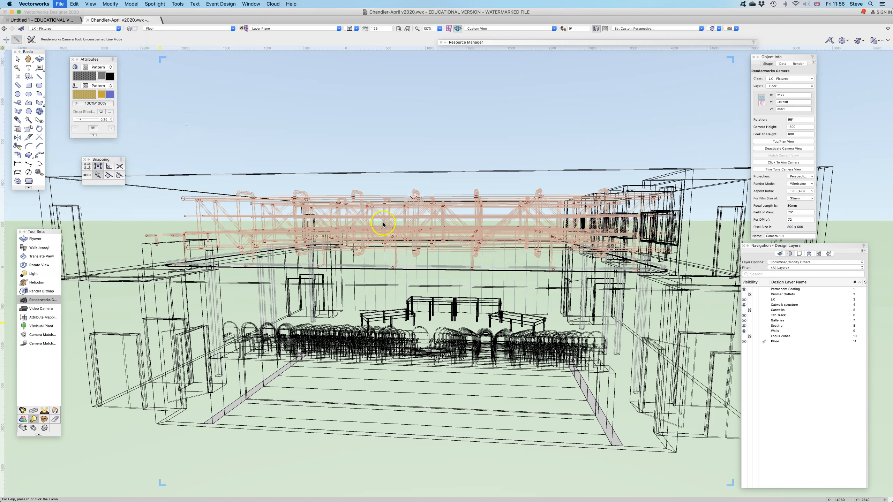
pyautogui.click(342, 200)
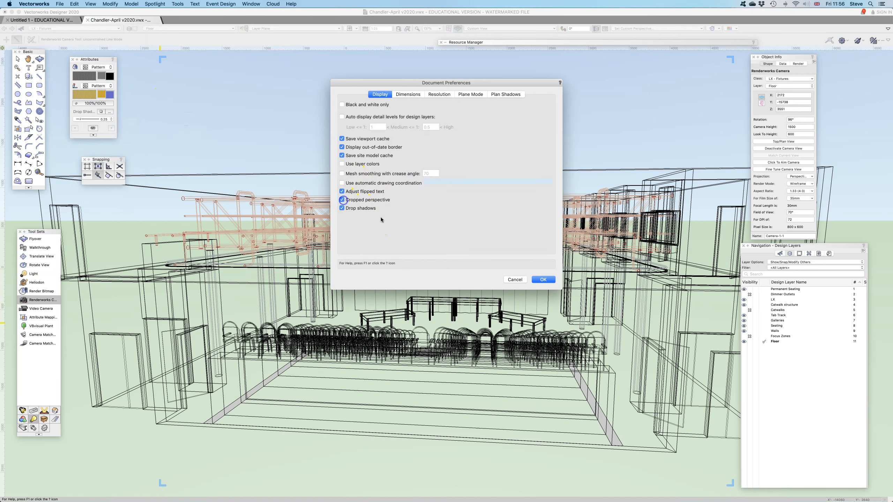
pyautogui.click(544, 280)
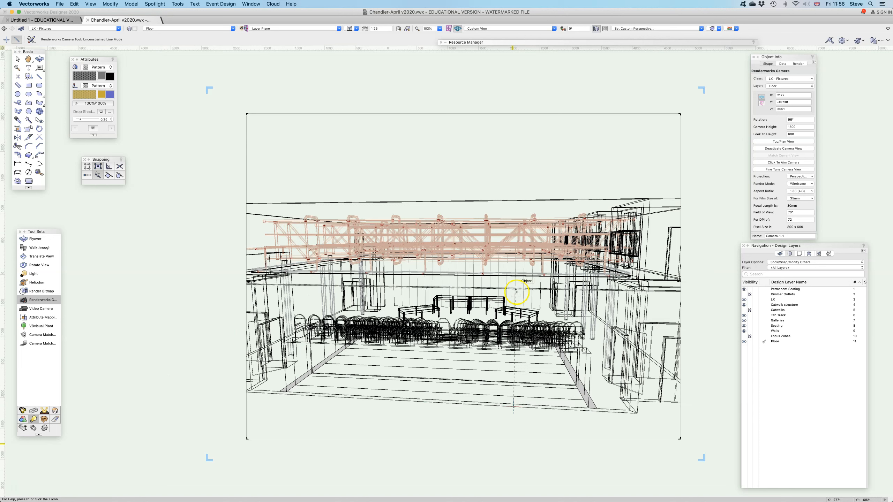
pyautogui.click(512, 277)
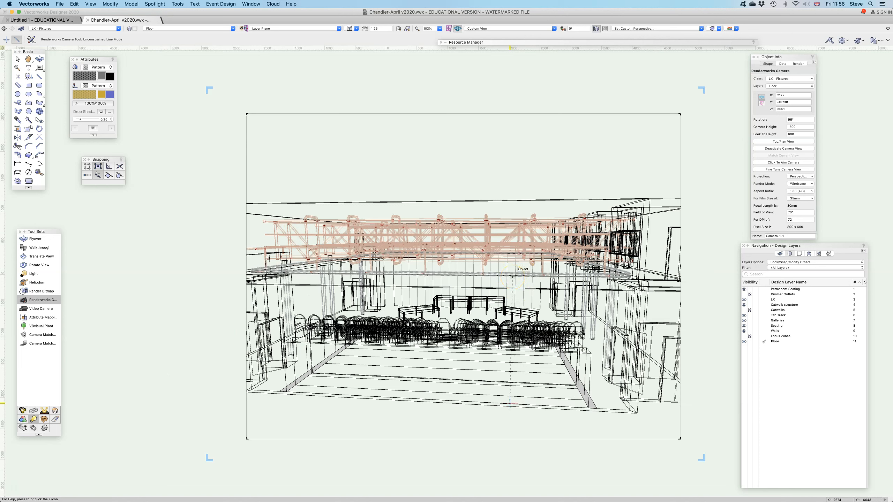